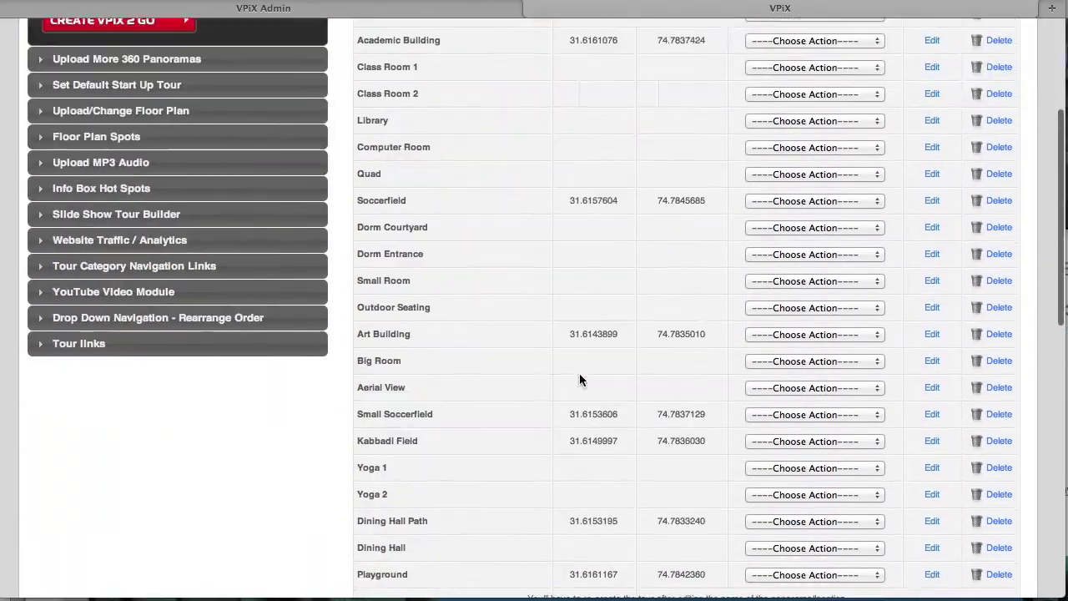
scroll(579, 373, down, 3)
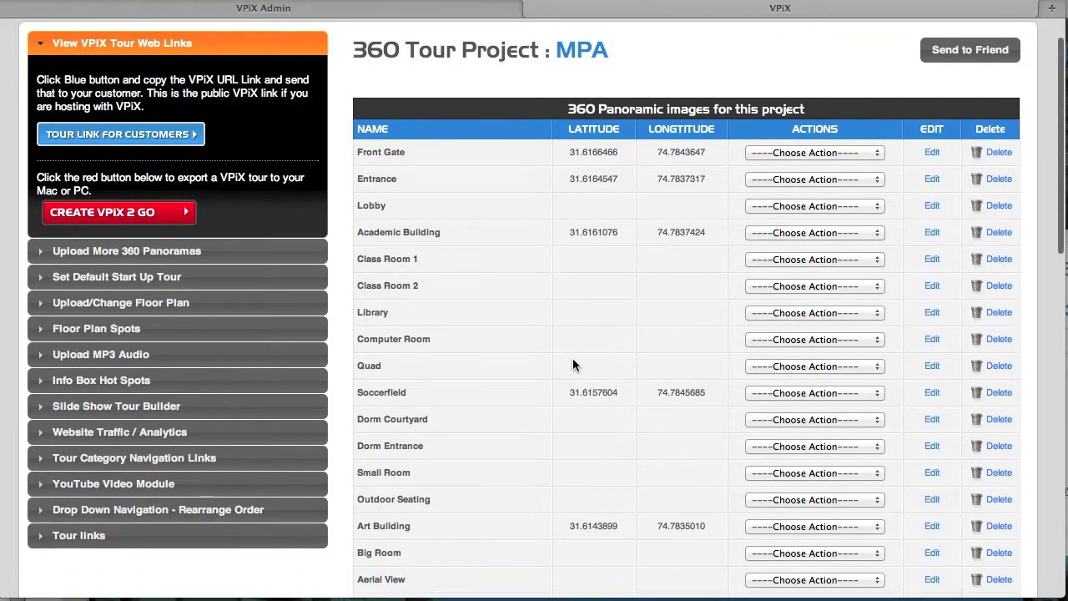
- Expand the Tour Category Navigation Links panel in the MPA project's left sidebar
scroll(572, 364, down, 2)
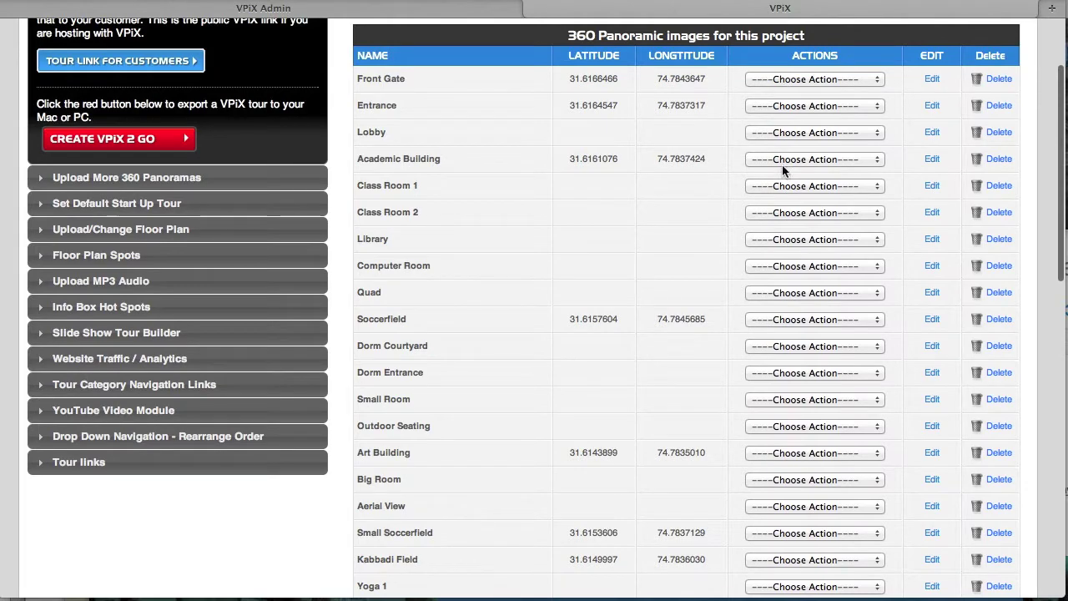
click(846, 82)
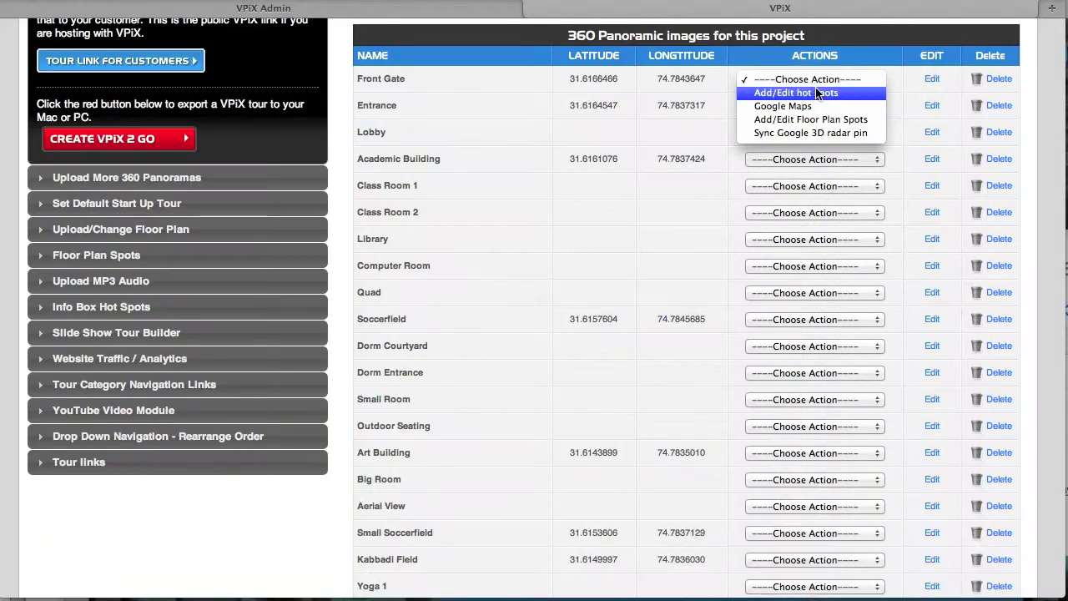
click(619, 221)
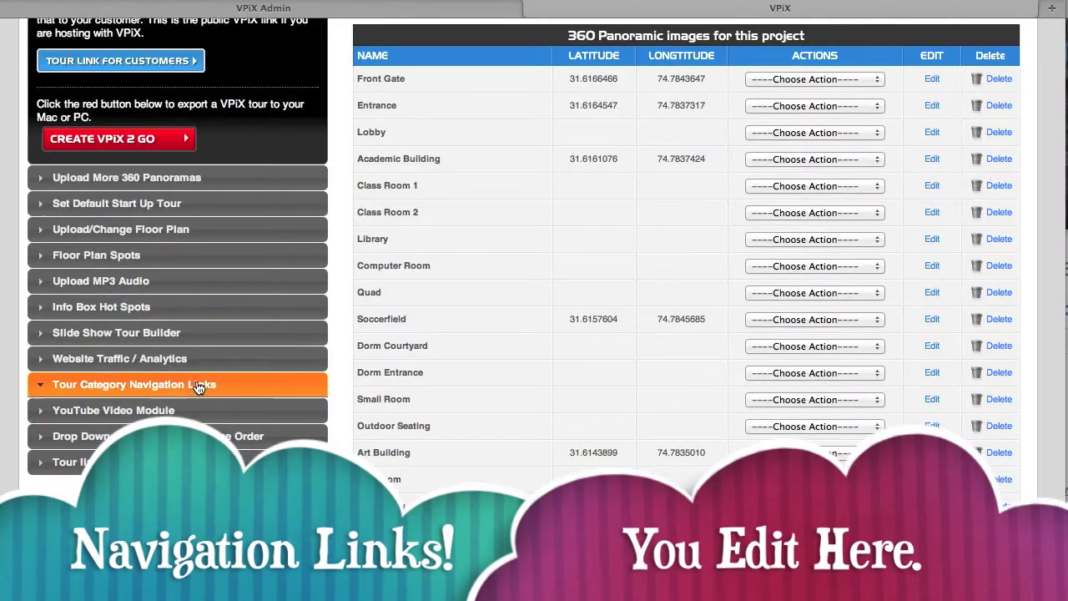
click(198, 386)
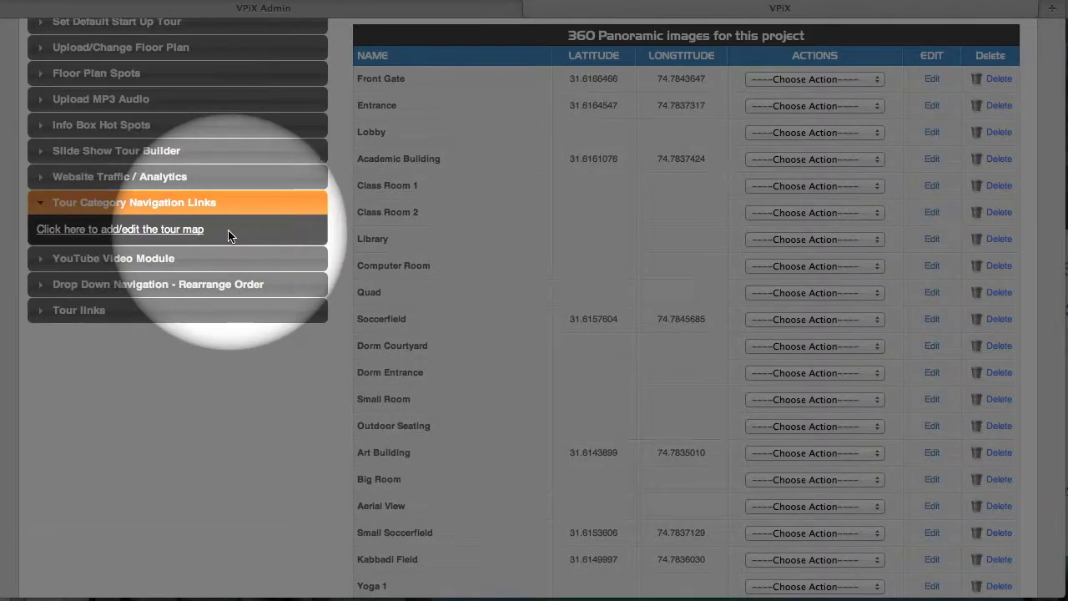
- Open the MPA tour map editor and review its instructions and six category boxes
click(198, 233)
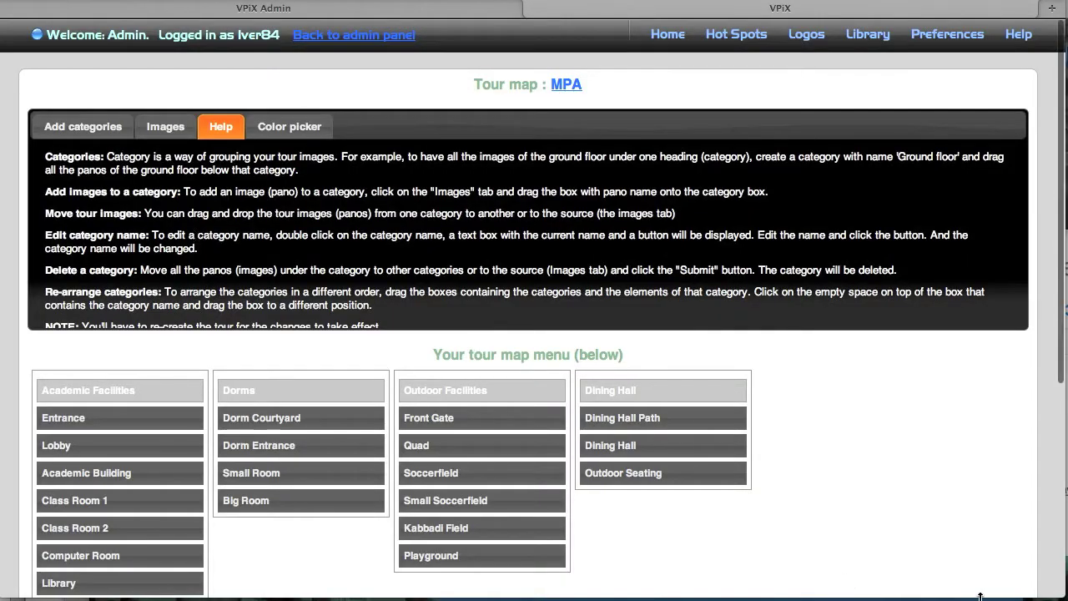
scroll(952, 508, down, 5)
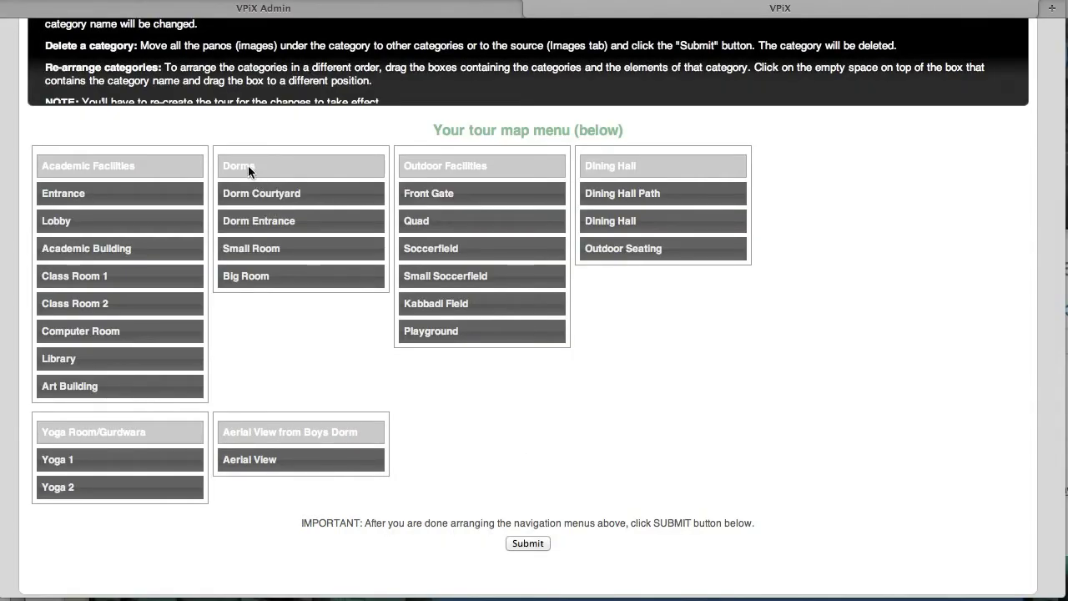
scroll(289, 148, up, 3)
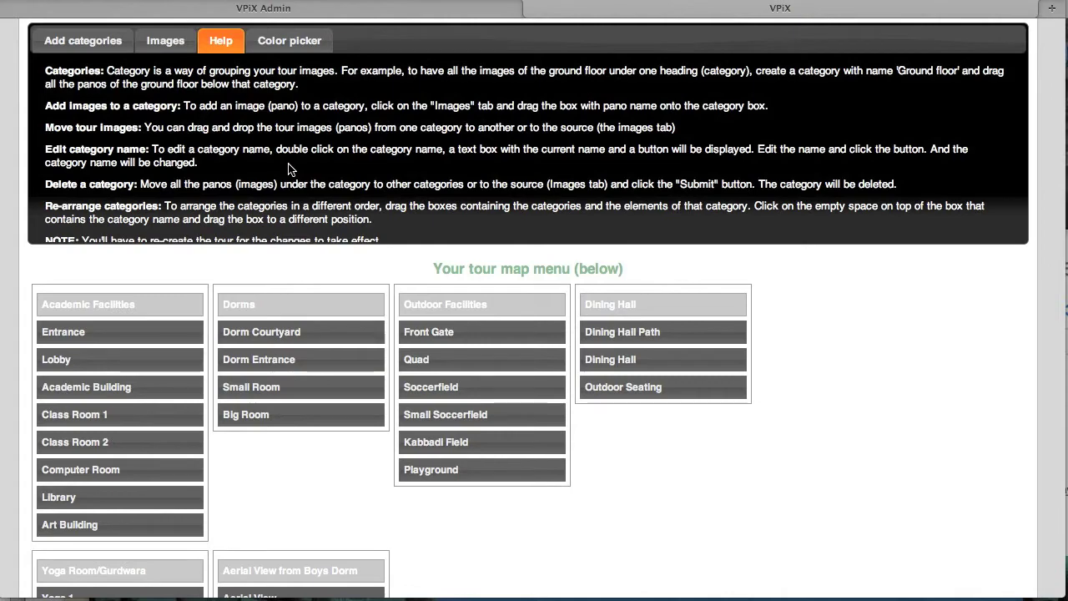
scroll(289, 167, down, 3)
scroll(292, 175, up, 5)
scroll(299, 184, down, 4)
scroll(307, 193, down, 1)
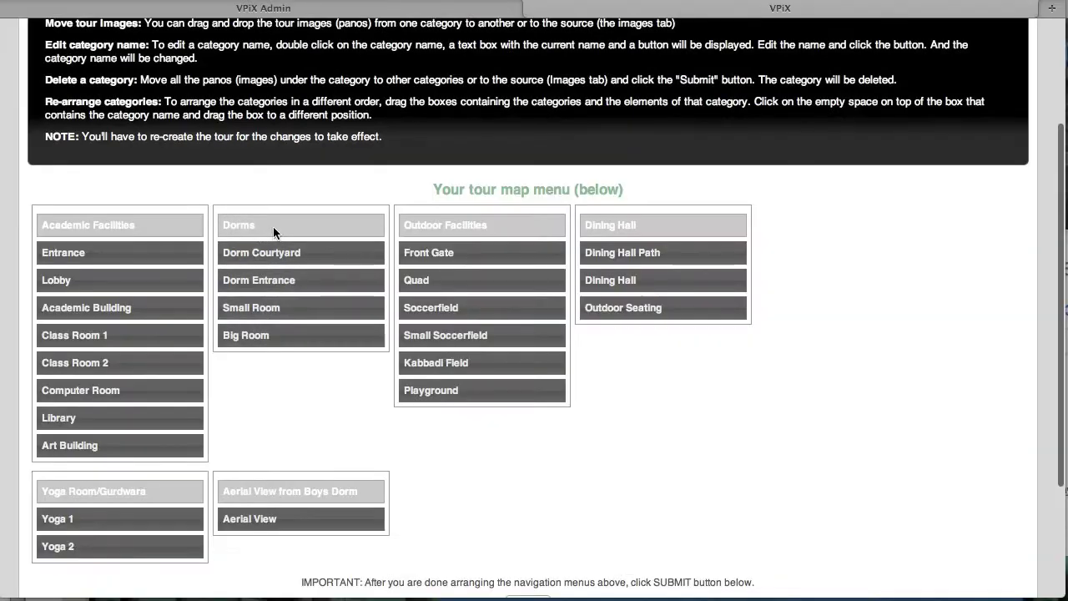
- Rename the Dorms category to Dormitory, submit the tour map, and return to the project page
double_click(262, 224)
text(Dormitory)
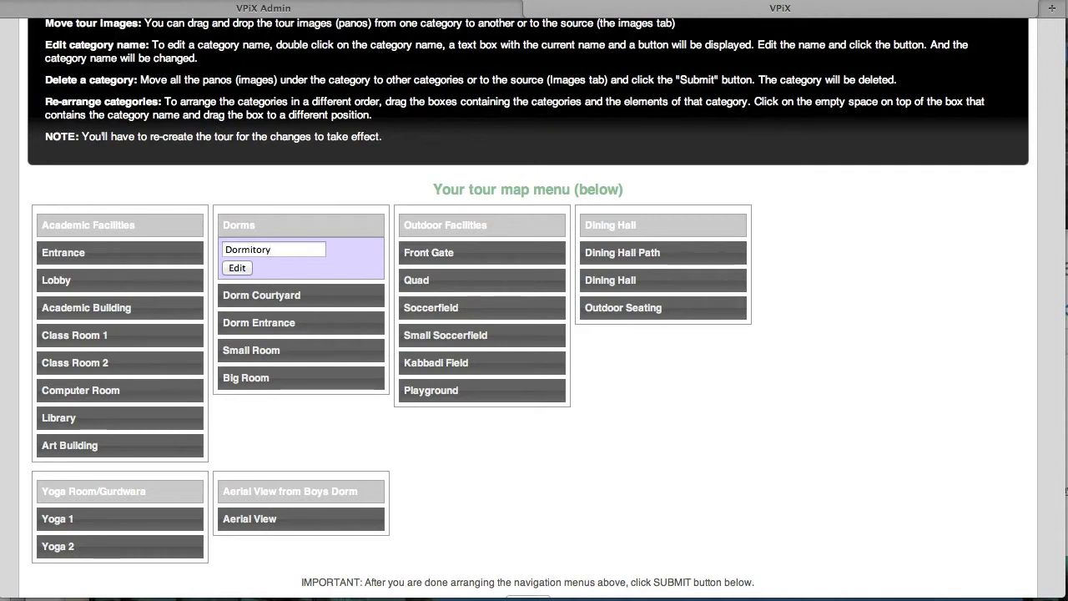
click(248, 267)
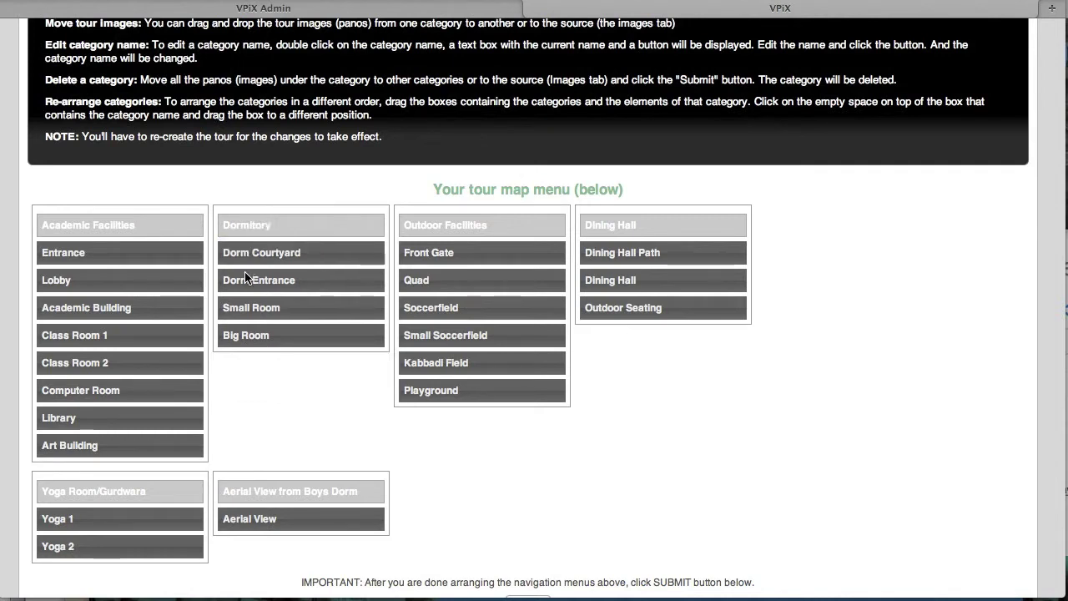
scroll(551, 467, down, 3)
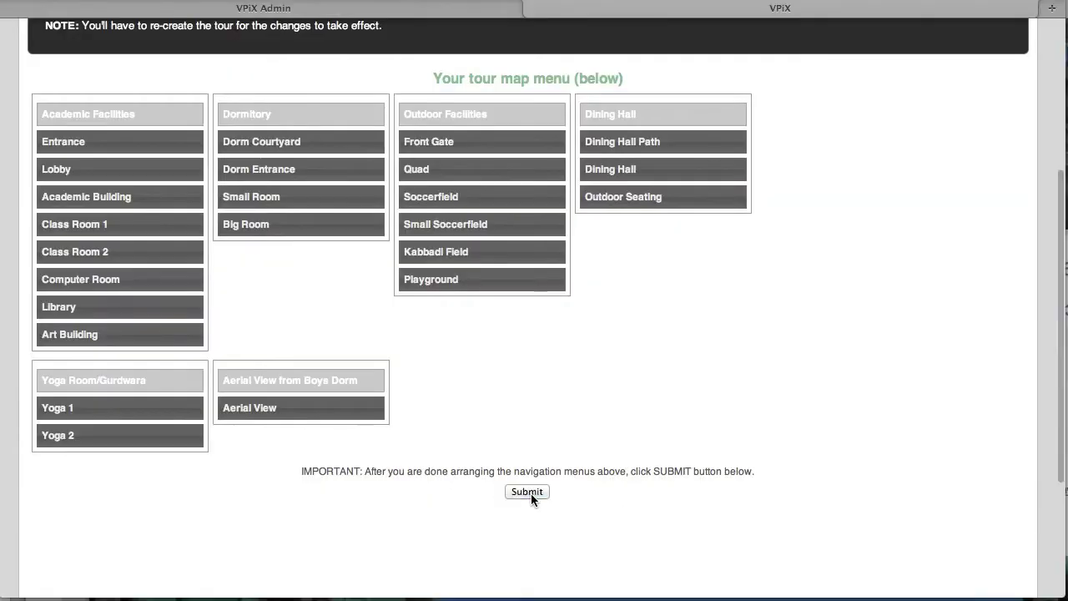
click(530, 492)
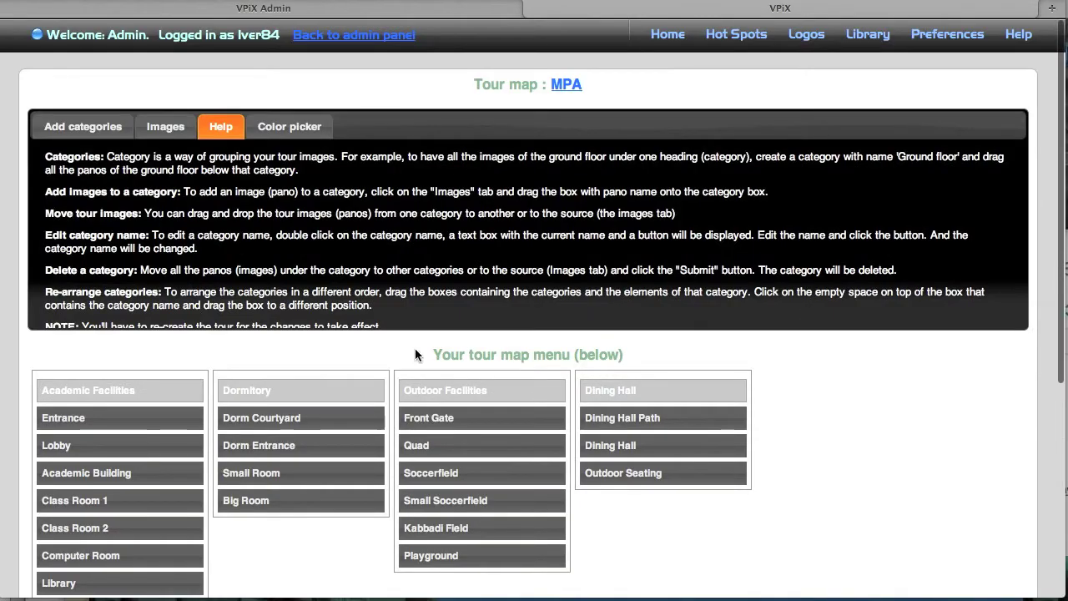
click(565, 87)
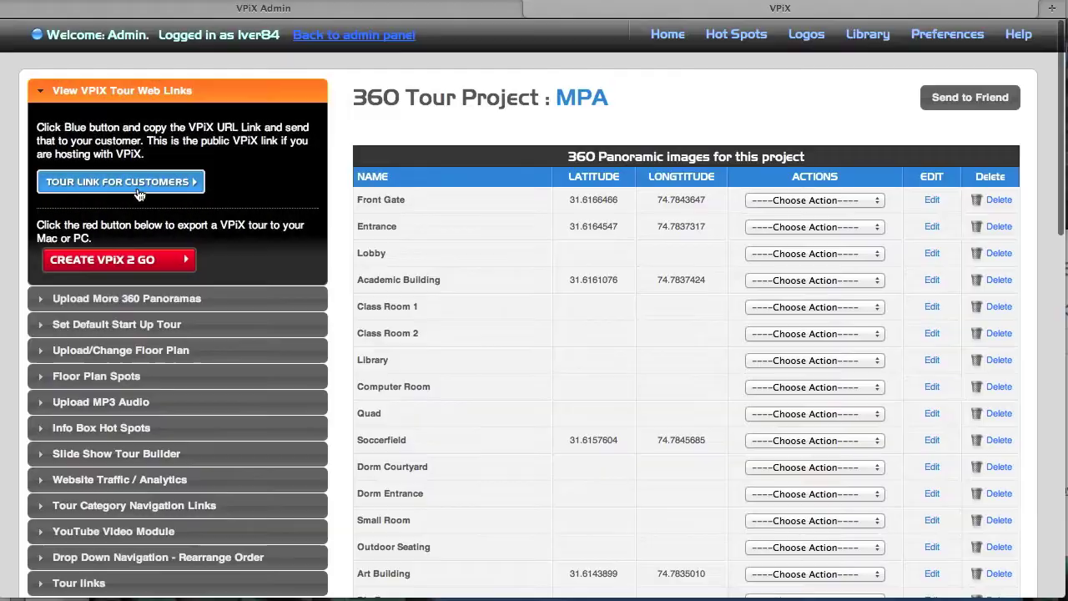
- Open the published tour in a new tab, then re-create it with Create / Update Tour
click(138, 185)
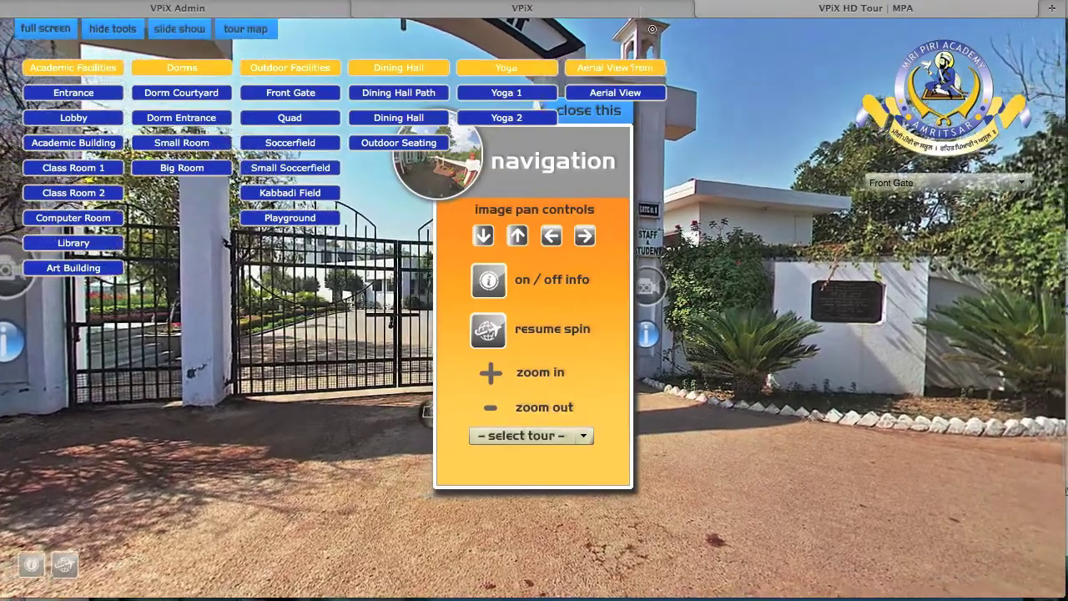
click(639, 10)
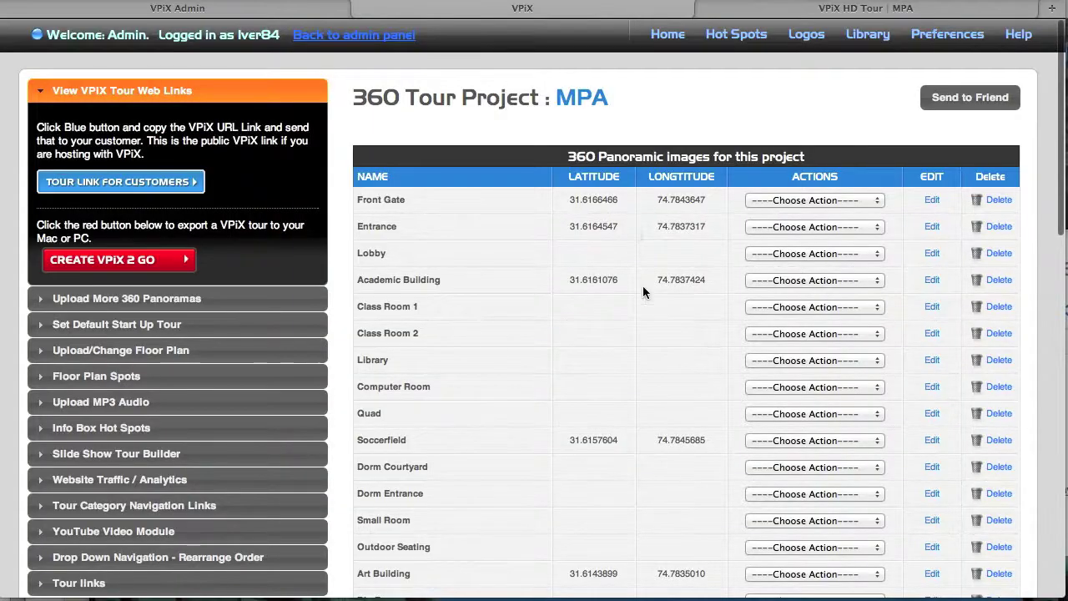
scroll(634, 231, down, 3)
scroll(643, 301, down, 4)
scroll(669, 373, down, 3)
scroll(676, 409, down, 2)
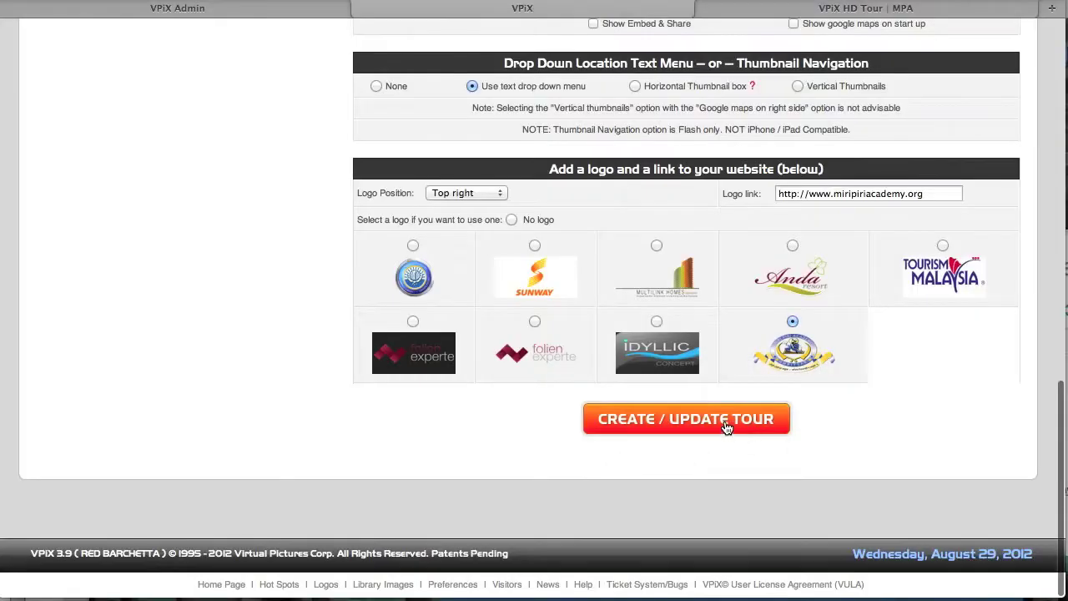
click(726, 424)
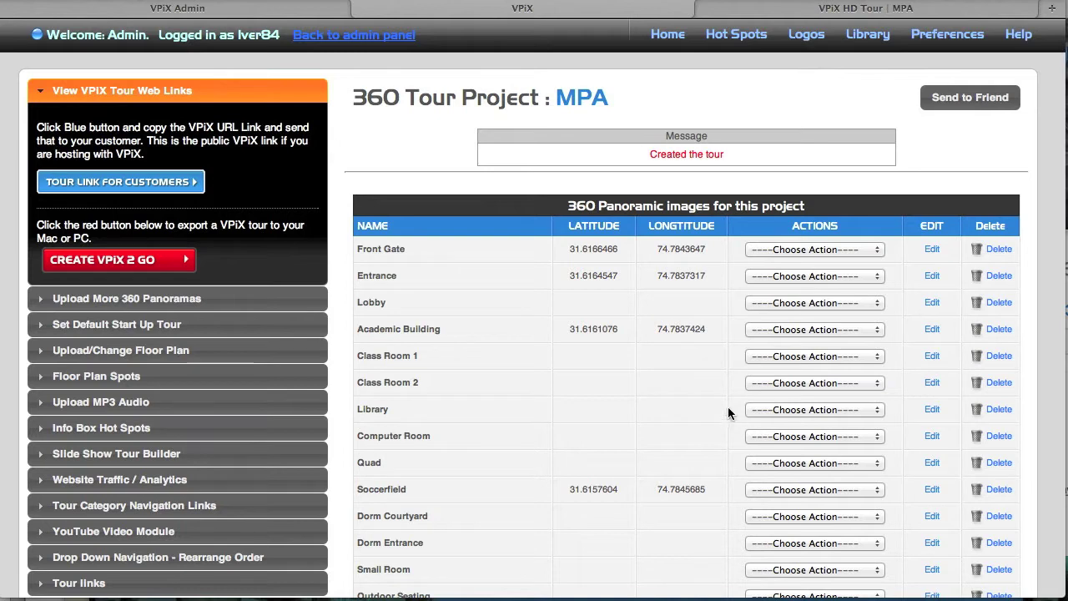
click(909, 11)
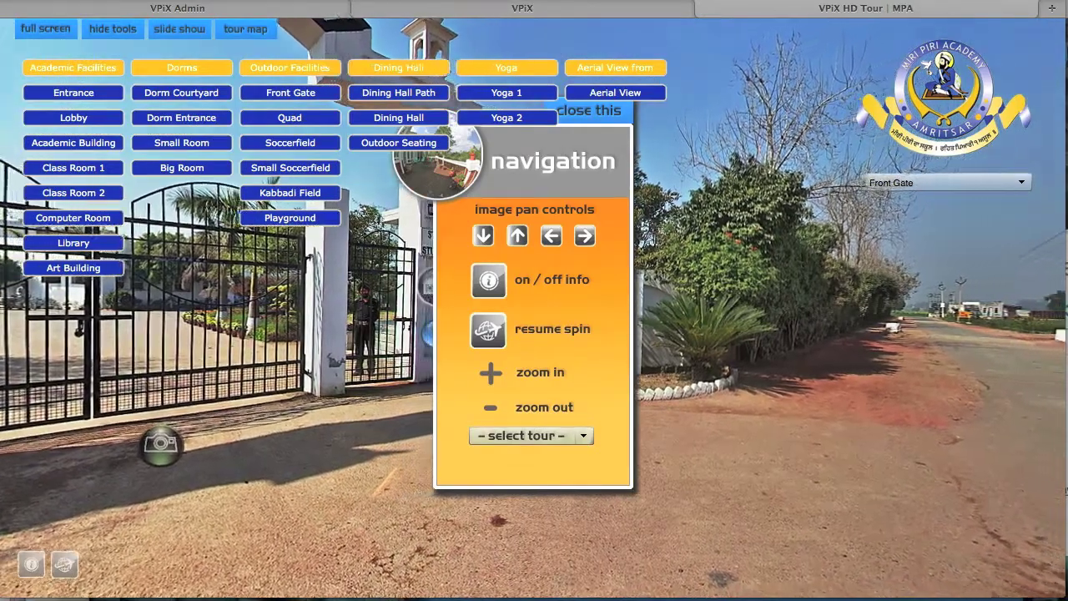
- Reload the tour preview to confirm Dormitory appears, then return to the admin page
key(ctrl+r)
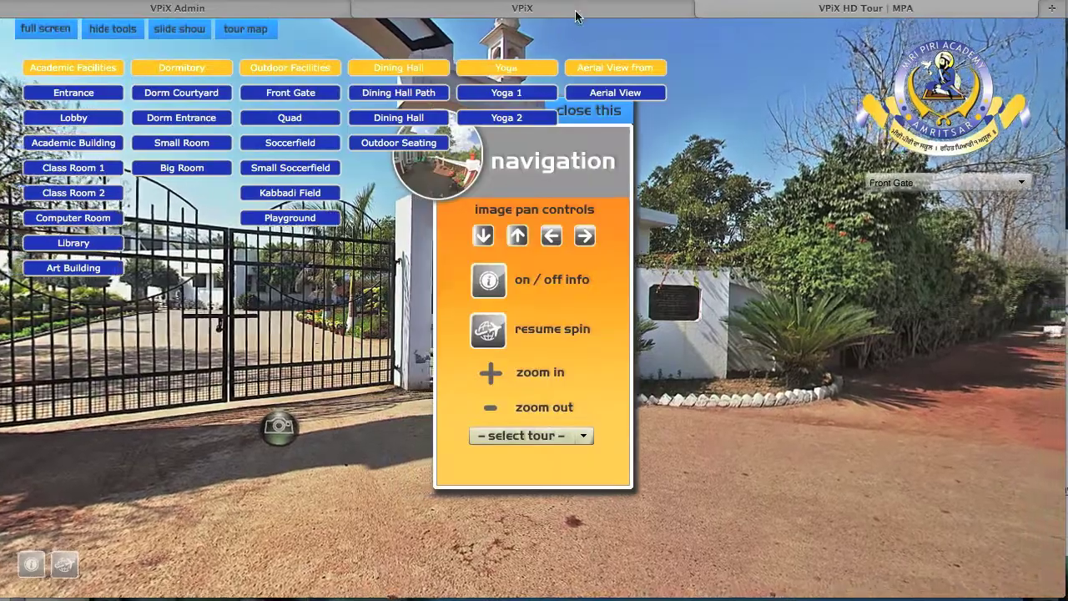
click(592, 14)
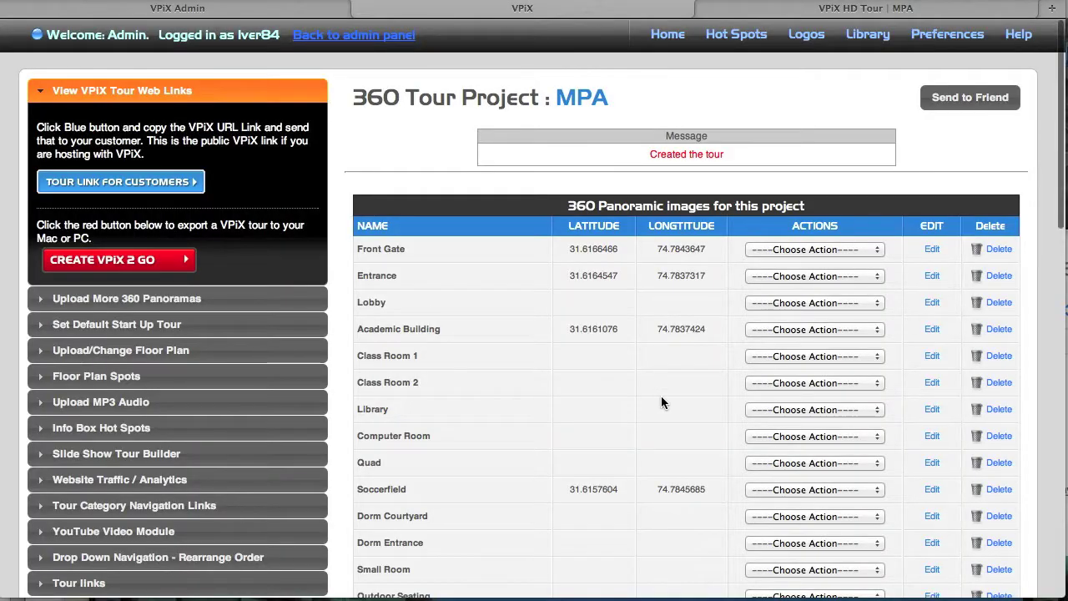
- Rename the Soccerfield panorama to Soccer Field
scroll(661, 396, down, 3)
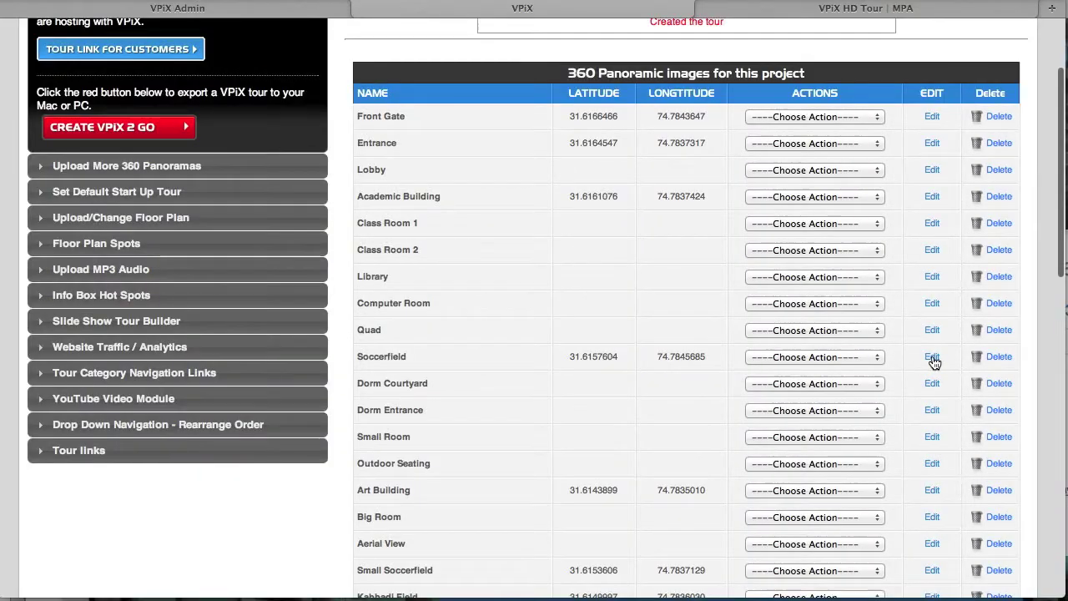
click(932, 358)
text(Soccer Field)
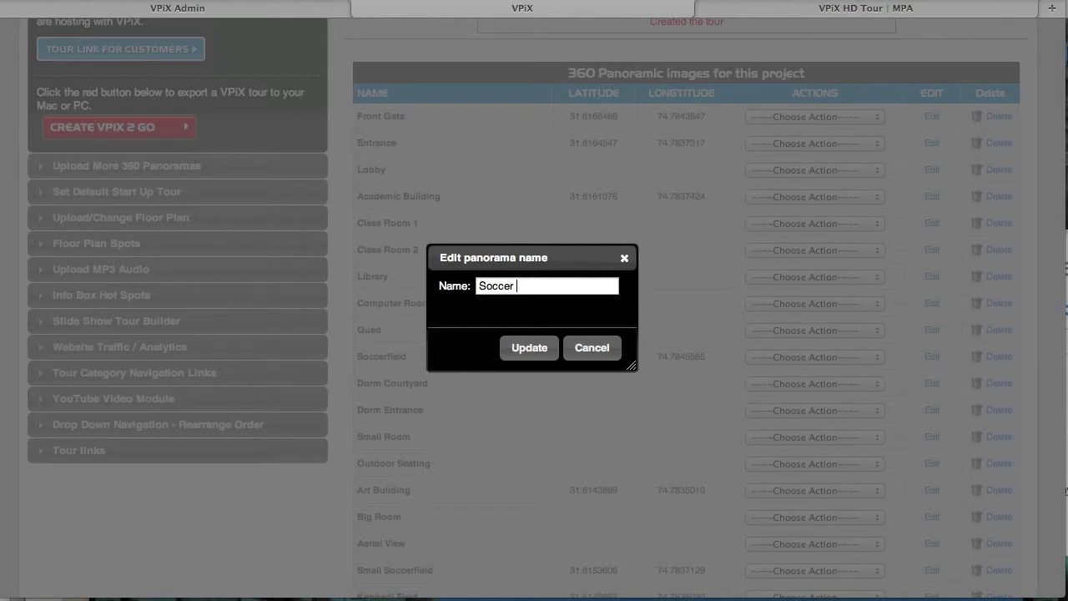
click(521, 346)
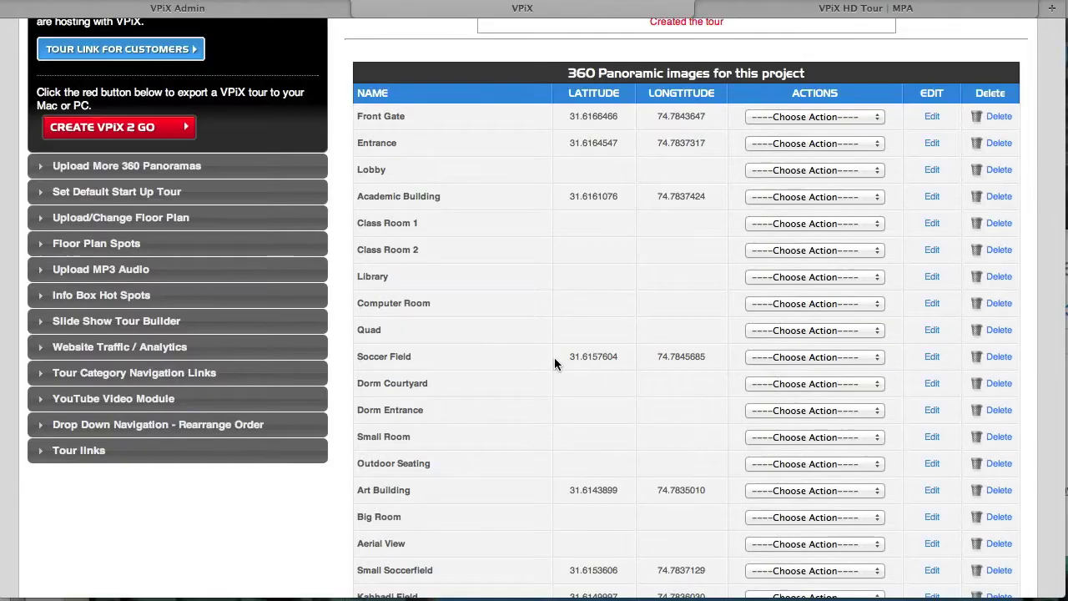
- Re-create the MPA tour with Create / Update Tour so the rename takes effect
scroll(896, 396, down, 10)
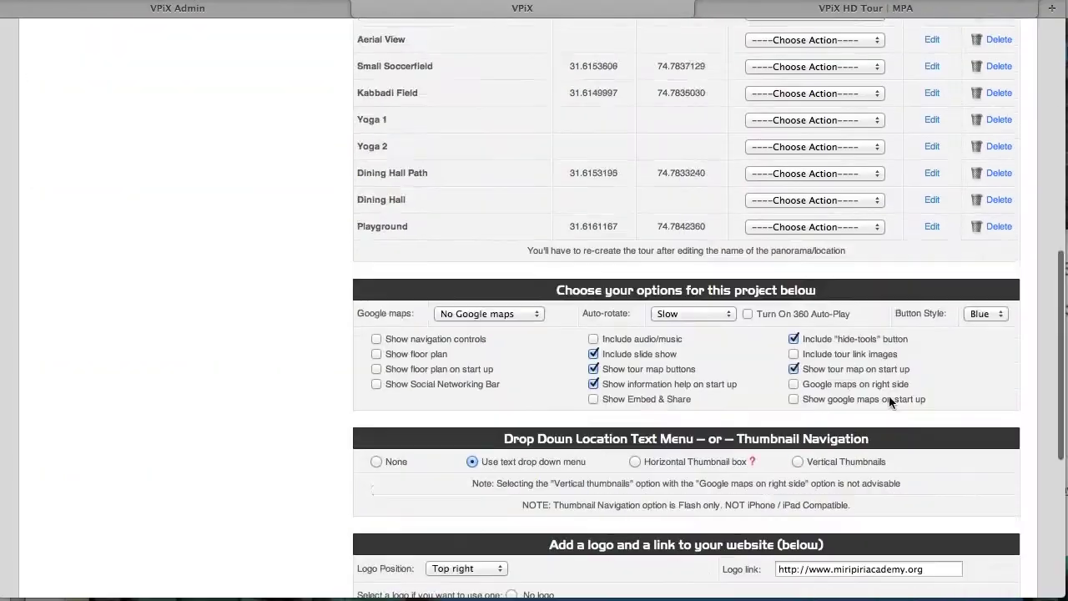
scroll(720, 451, down, 3)
scroll(719, 445, down, 3)
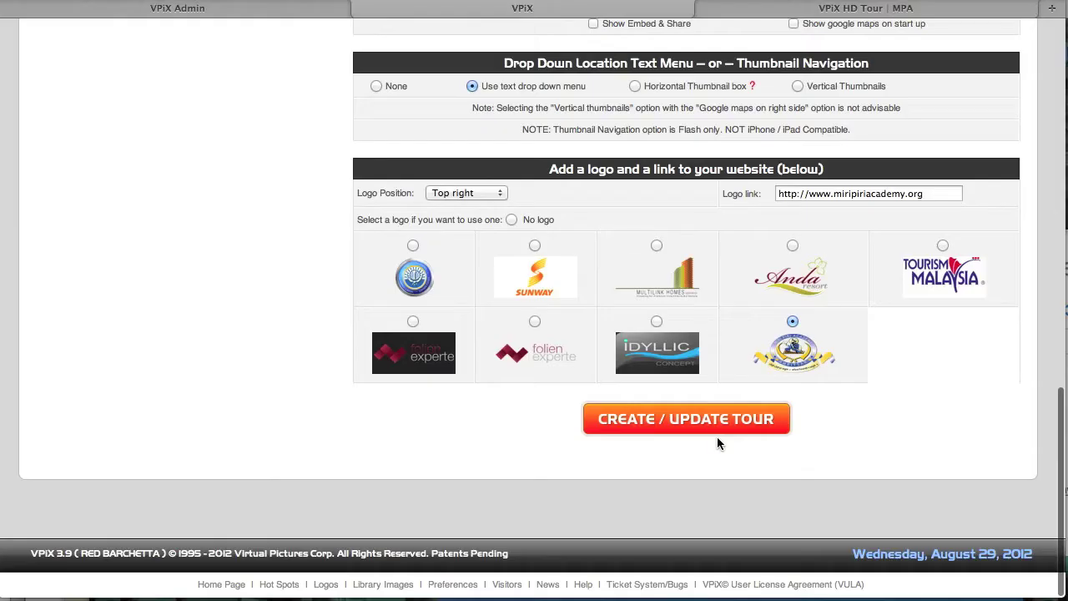
click(716, 421)
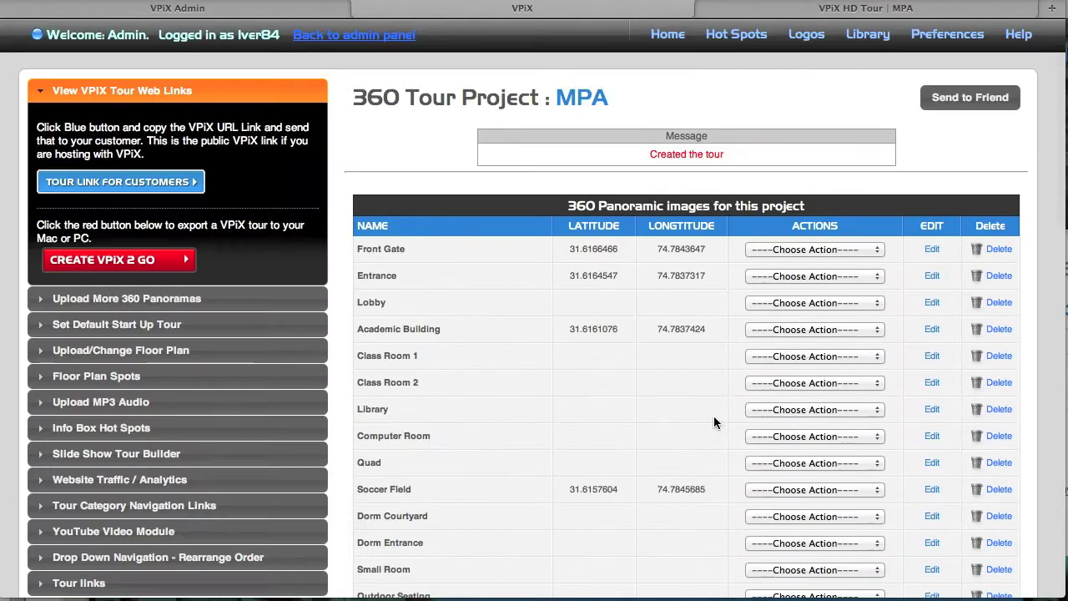
- Switch to the VPiX HD Tour preview to check the Outdoor Facilities menu for Soccer Field
click(914, 10)
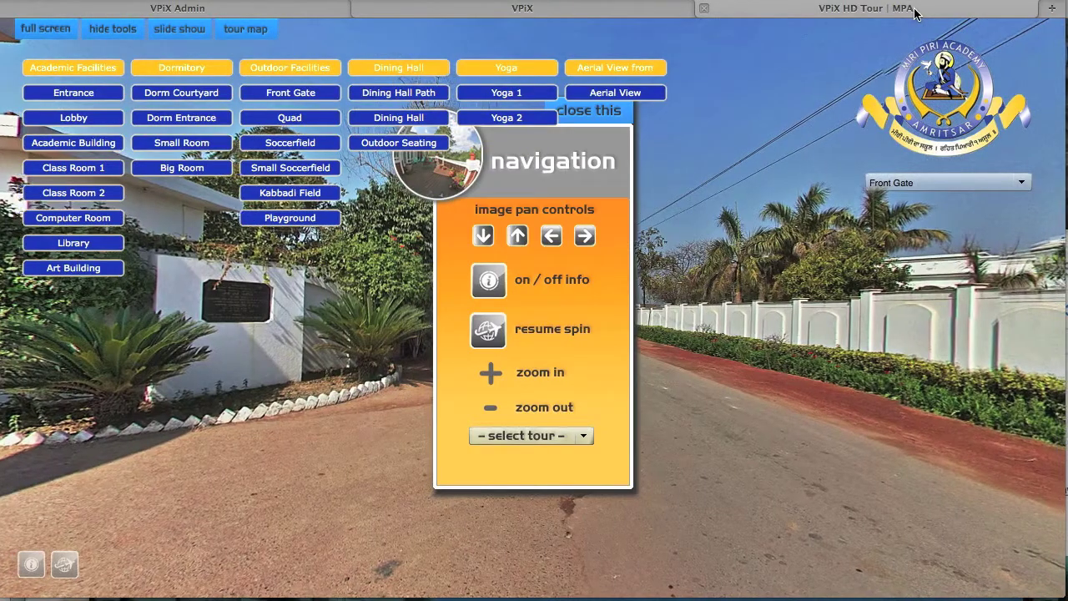